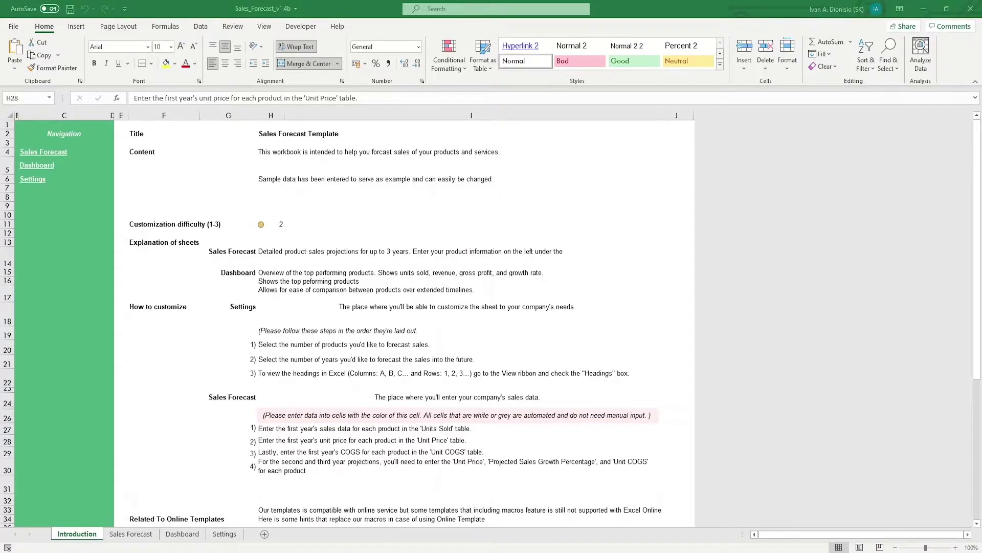
Step: Read the Introduction's workbook description, difficulty rating and Sales Forecast and Dashboard sheet explanations
click(275, 152)
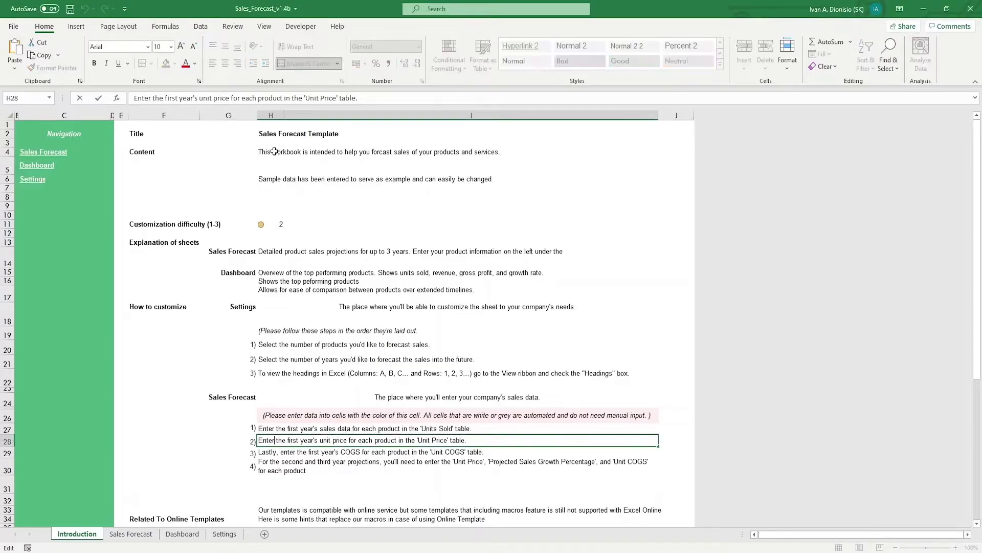
click(279, 221)
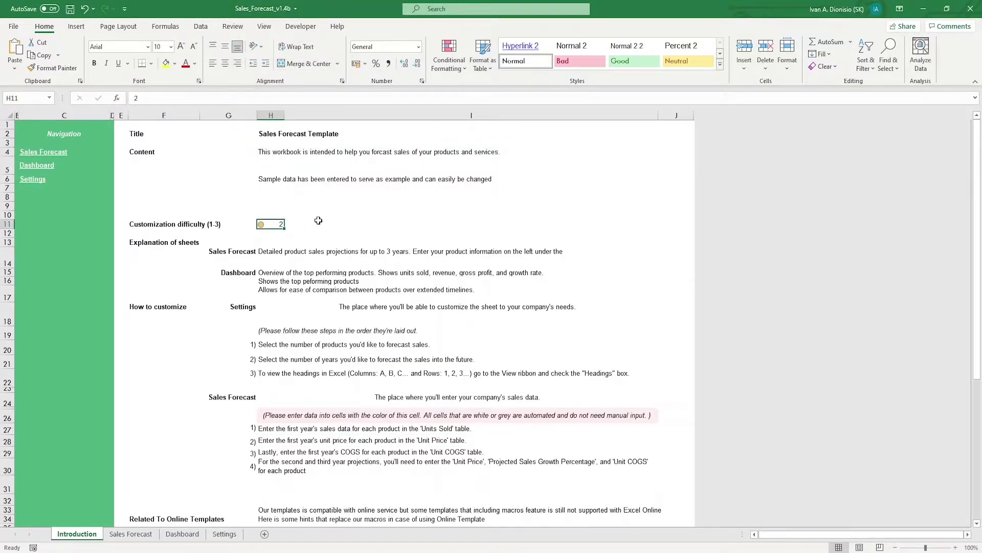
click(227, 260)
click(232, 277)
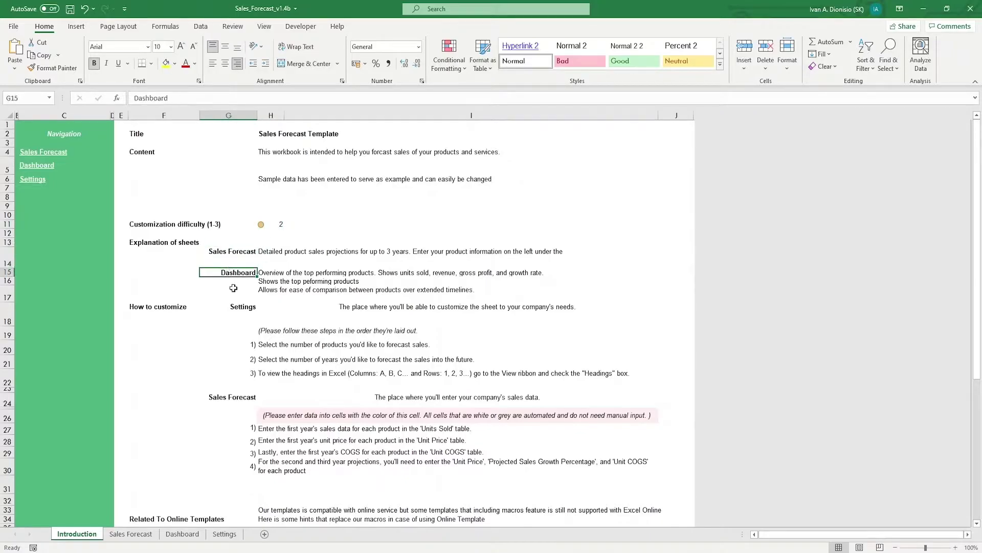
click(239, 307)
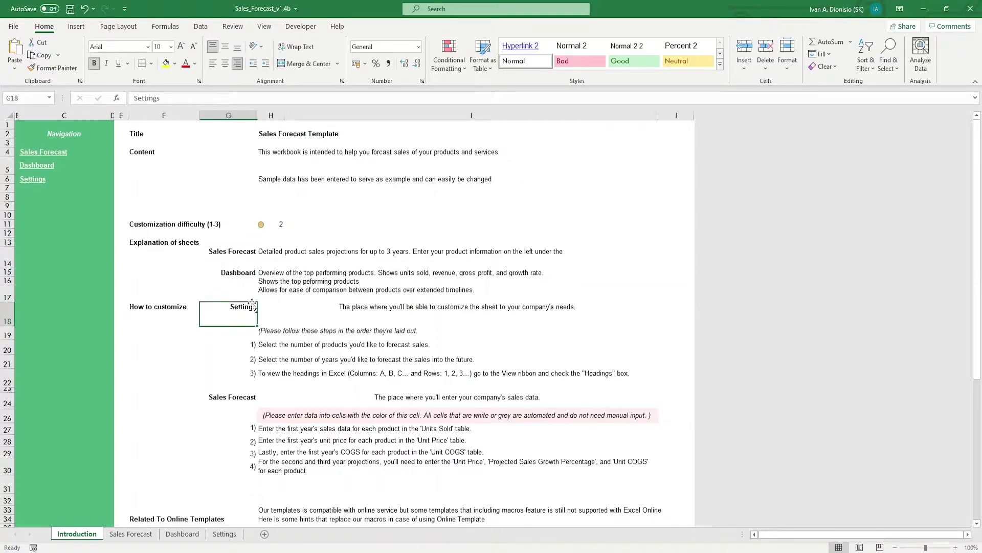
Step: Select the How to customize instructions block and continue to the Related To Online Templates notes
mouse_move(164, 311)
mouse_down()
mouse_move(457, 440)
mouse_move(460, 486)
mouse_up()
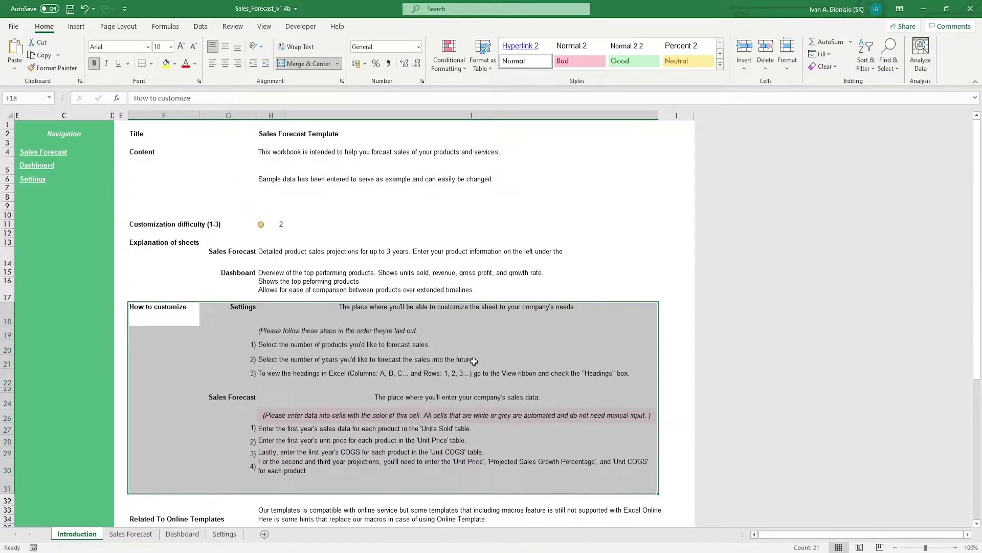
scroll(473, 360, down, 7)
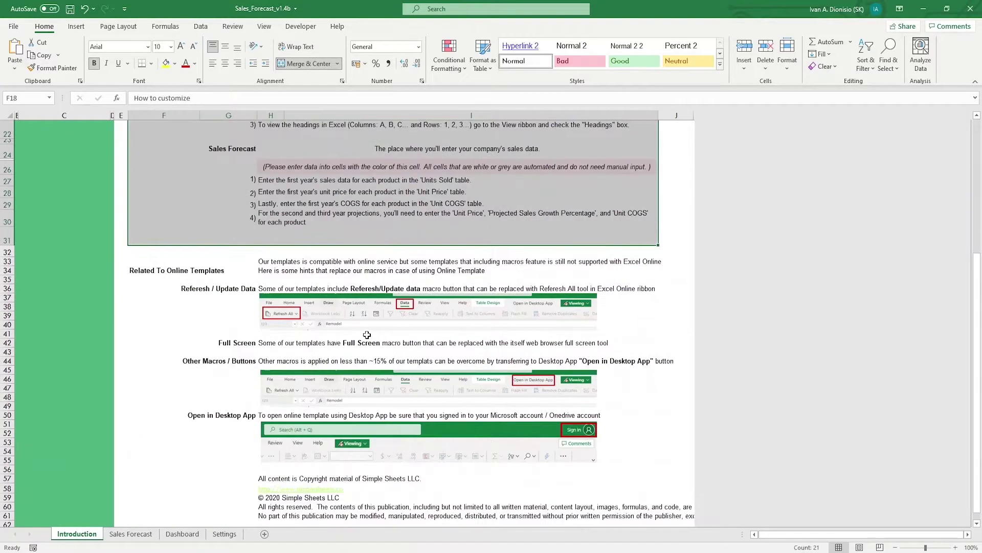
scroll(365, 335, down, 2)
click(152, 194)
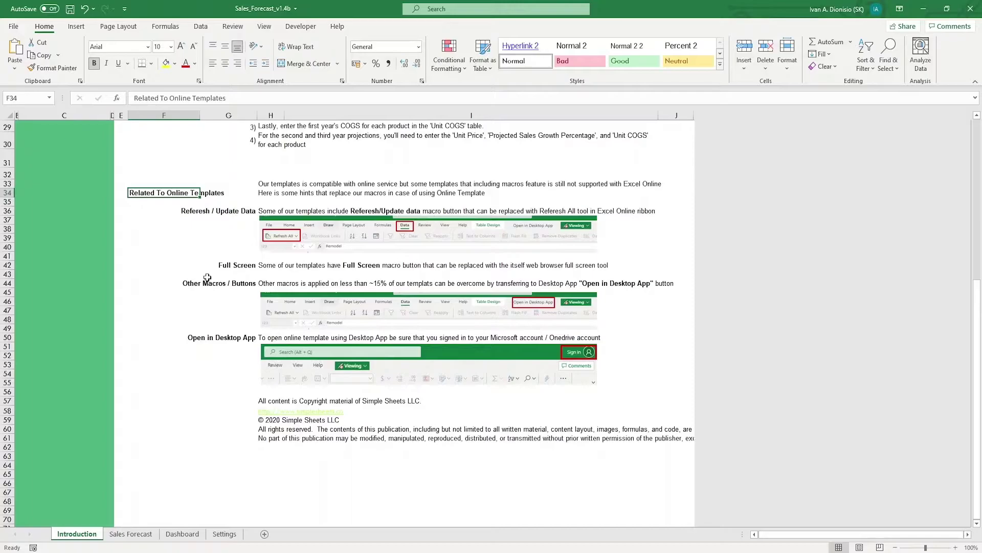
Step: On the Settings sheet, review the # of Years choices and keep it at 3
click(224, 533)
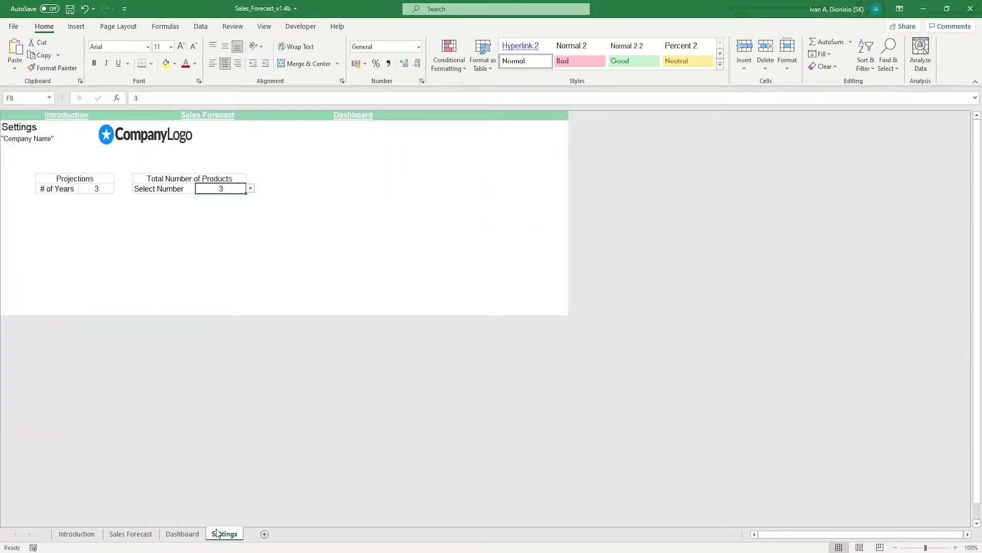
click(62, 189)
click(95, 190)
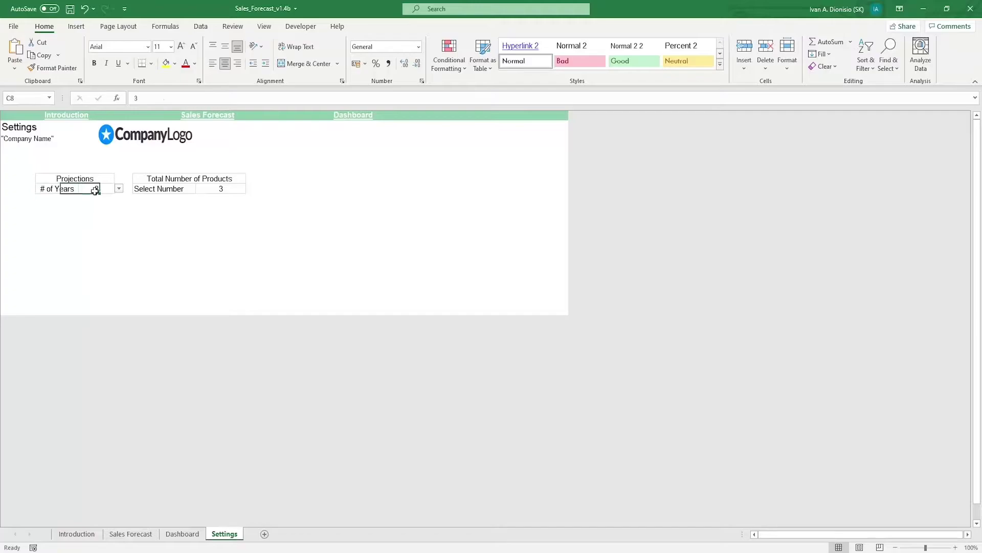
click(118, 188)
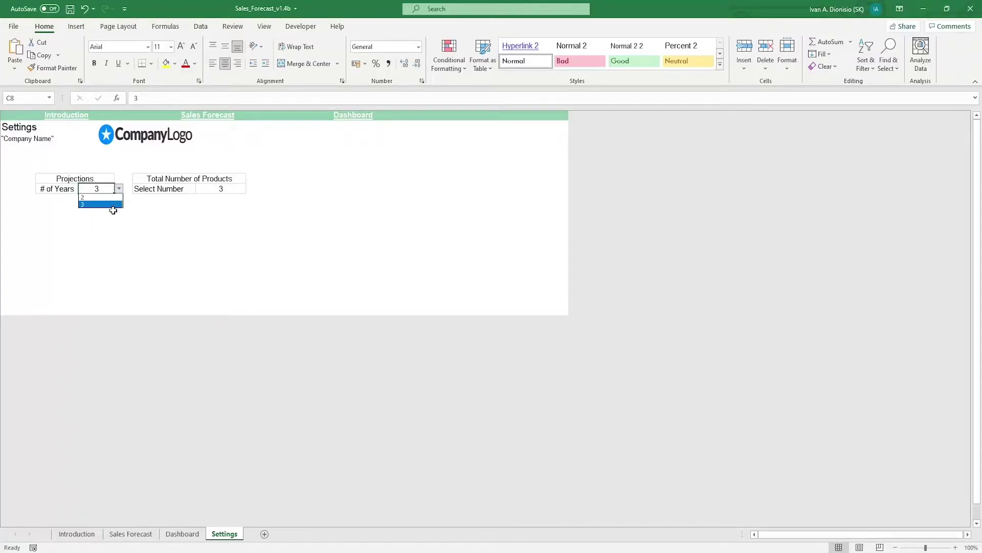
click(113, 210)
Step: Review the product count choices, keep it at 3, and go to the Sales Forecast sheet
click(209, 189)
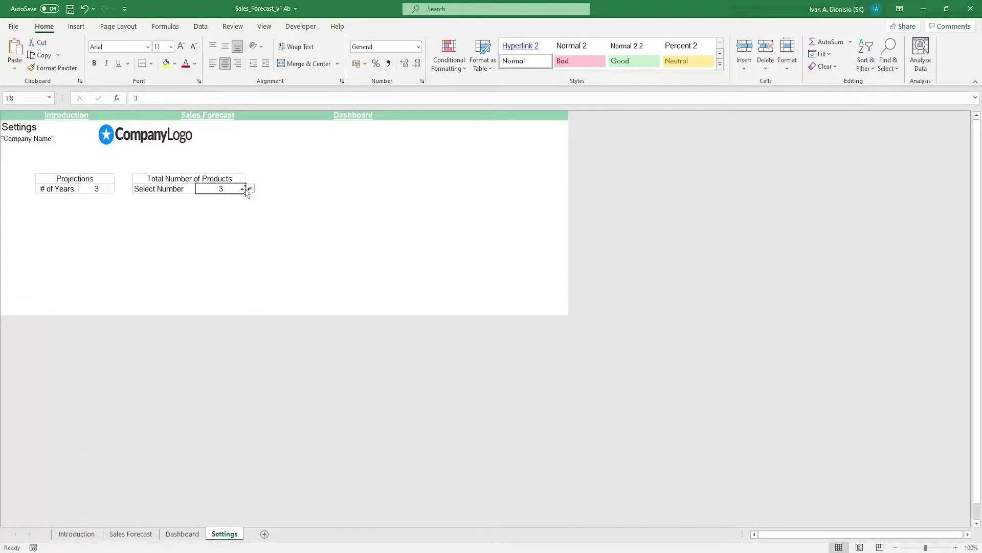
click(249, 189)
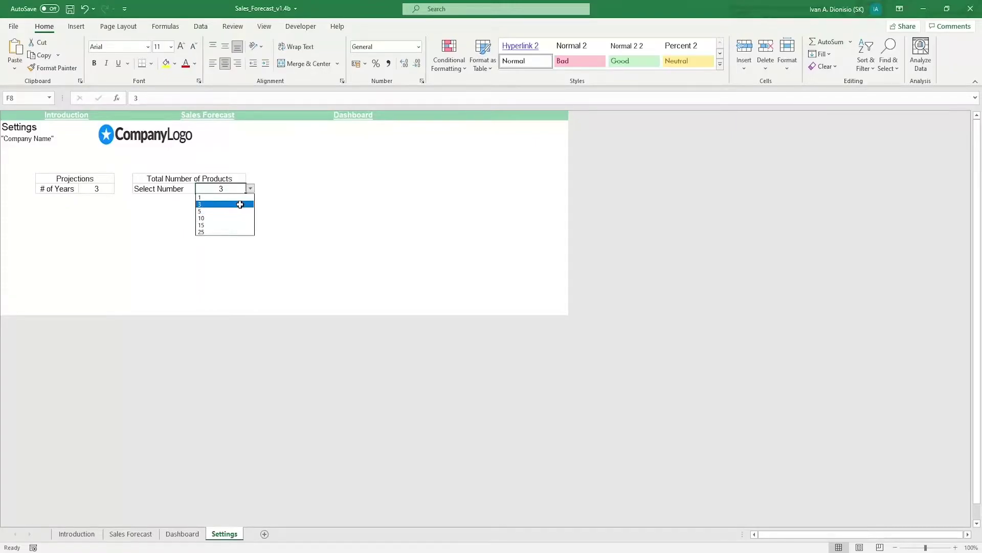
click(241, 236)
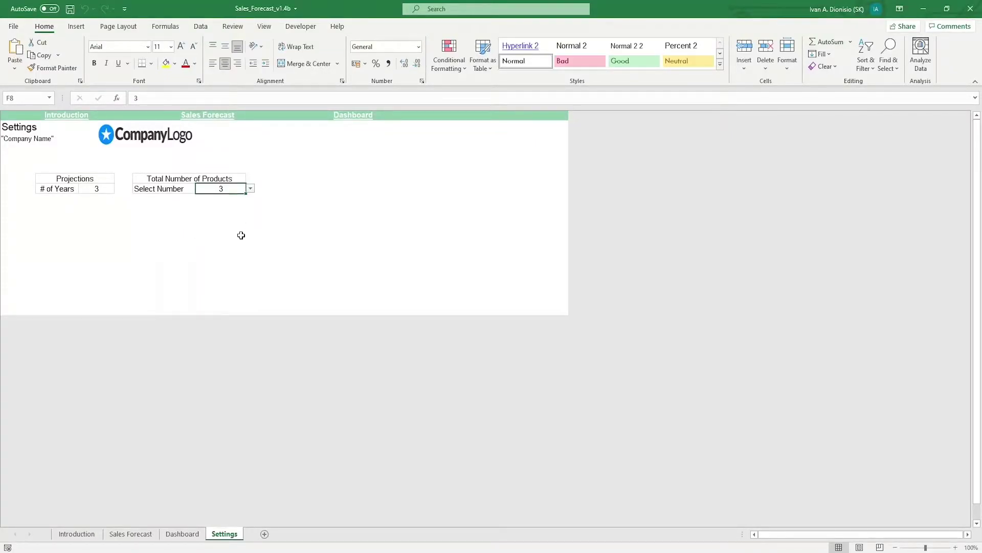
click(131, 534)
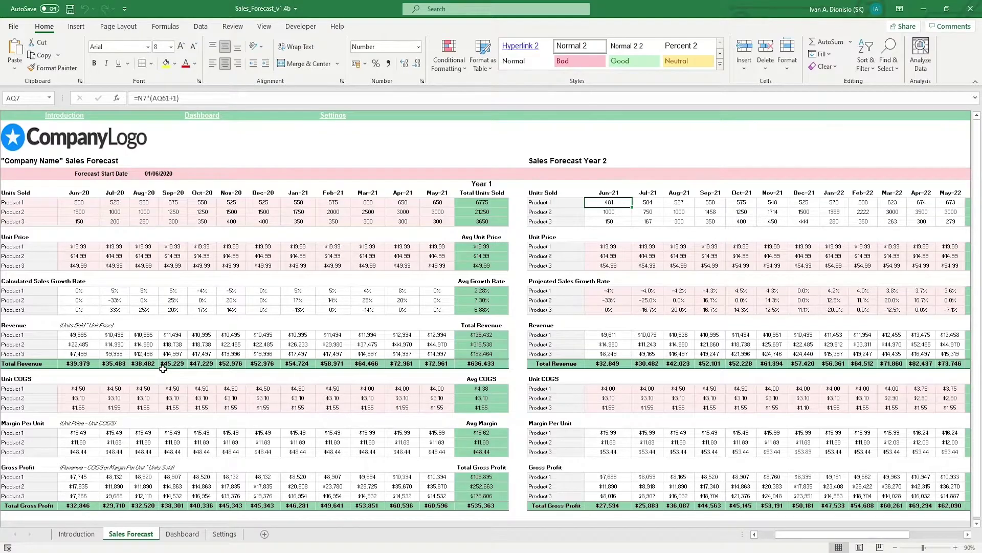
click(87, 292)
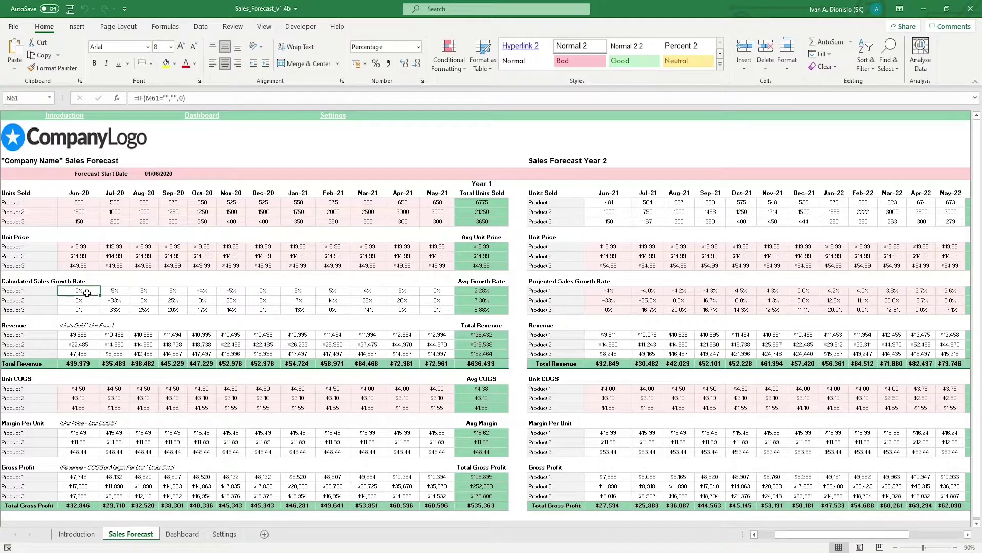
click(41, 290)
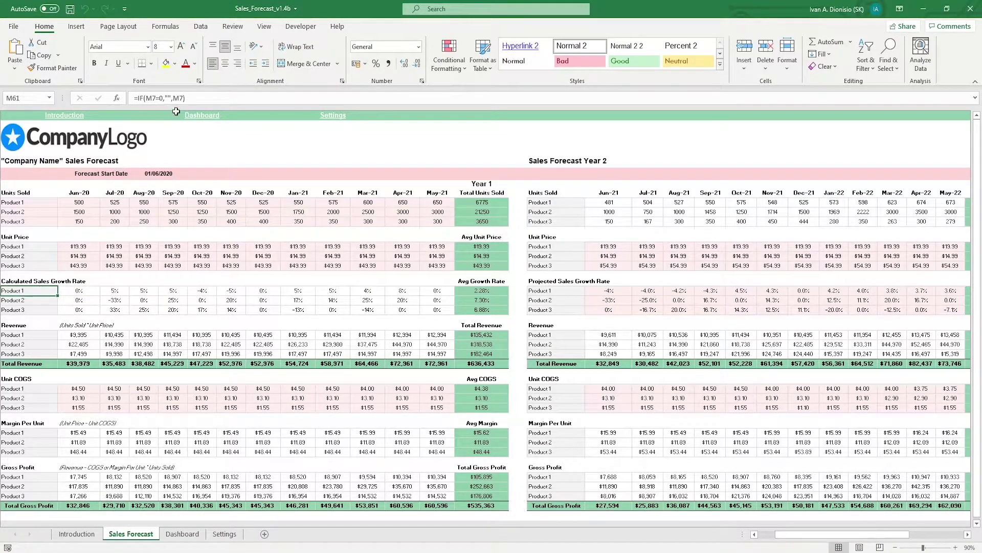
click(187, 97)
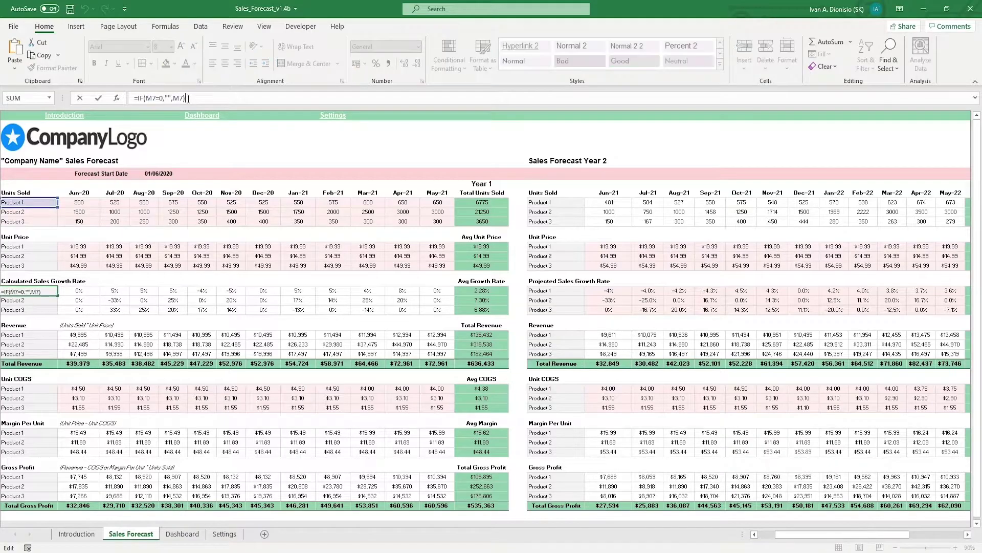
click(84, 291)
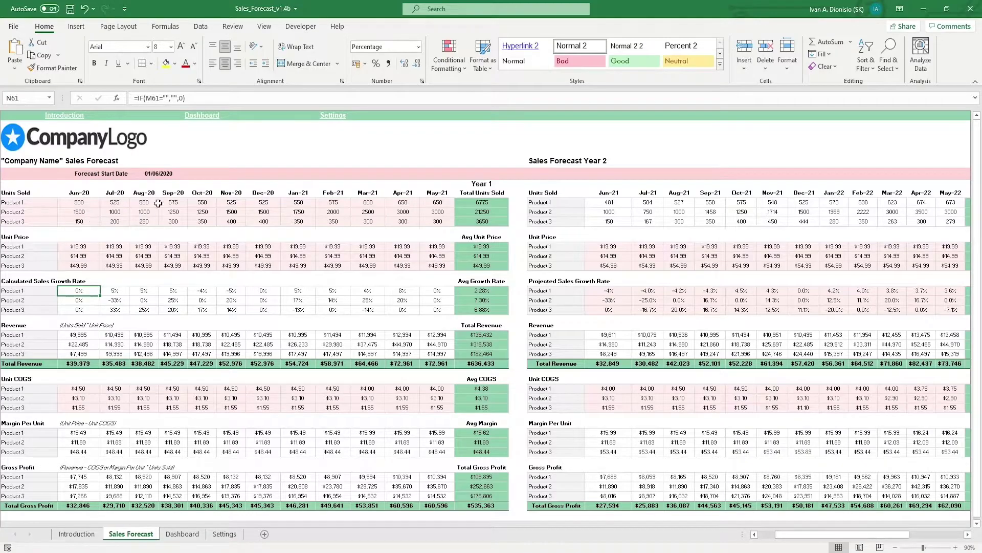
click(76, 203)
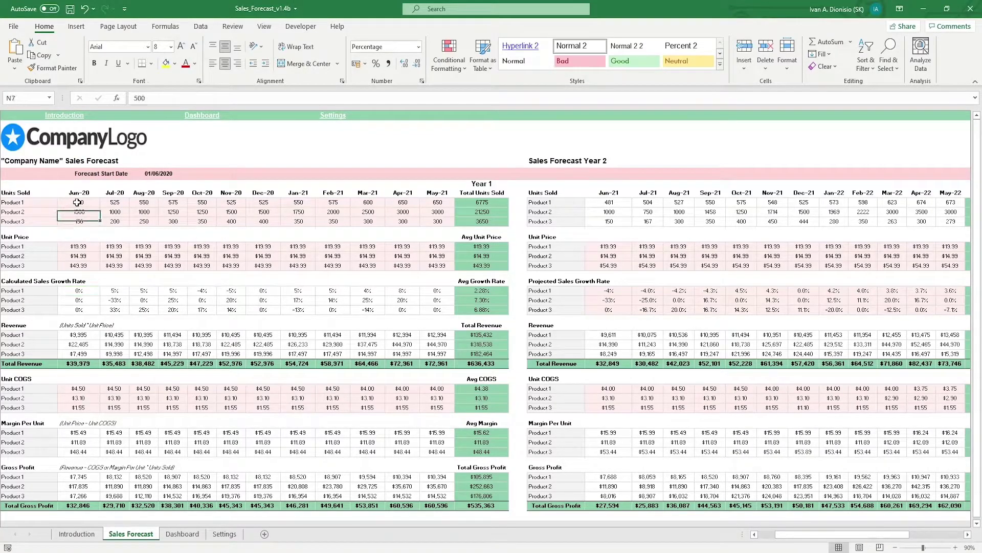
click(83, 246)
click(77, 376)
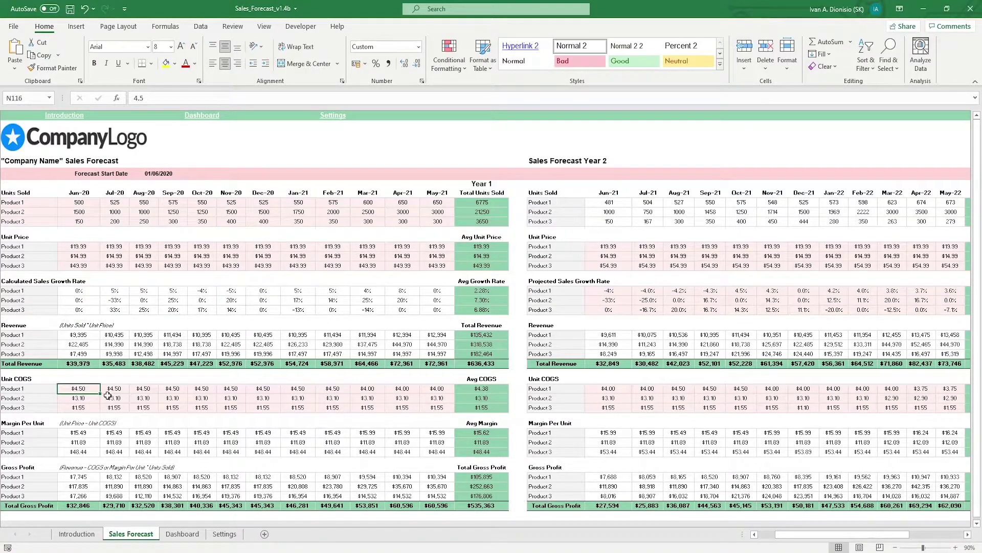
click(88, 291)
click(81, 335)
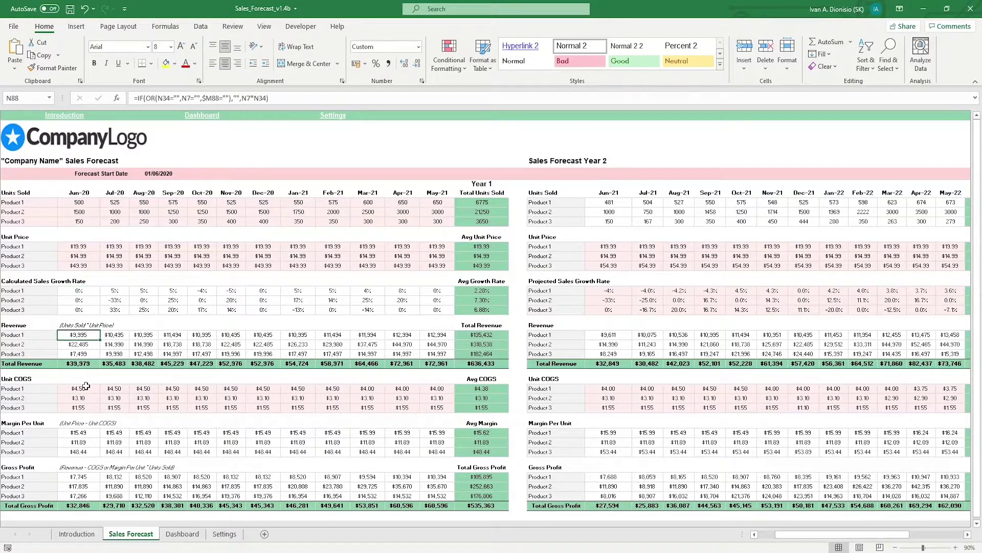
click(72, 429)
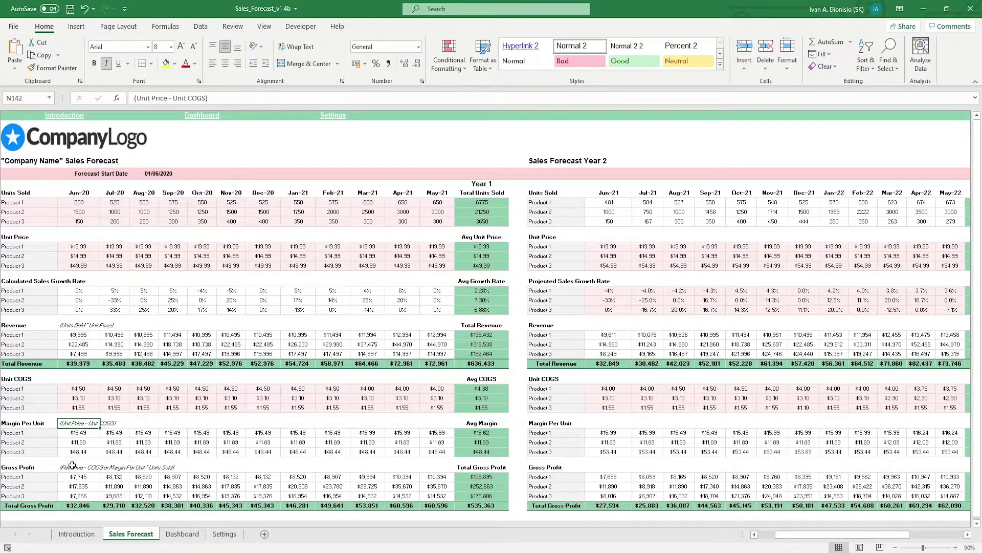
click(72, 476)
click(75, 504)
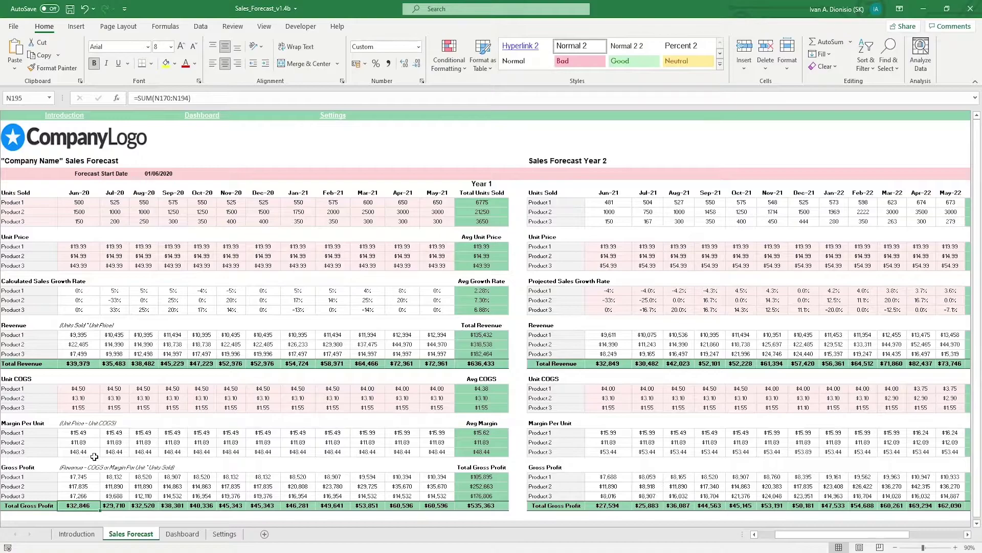
click(598, 247)
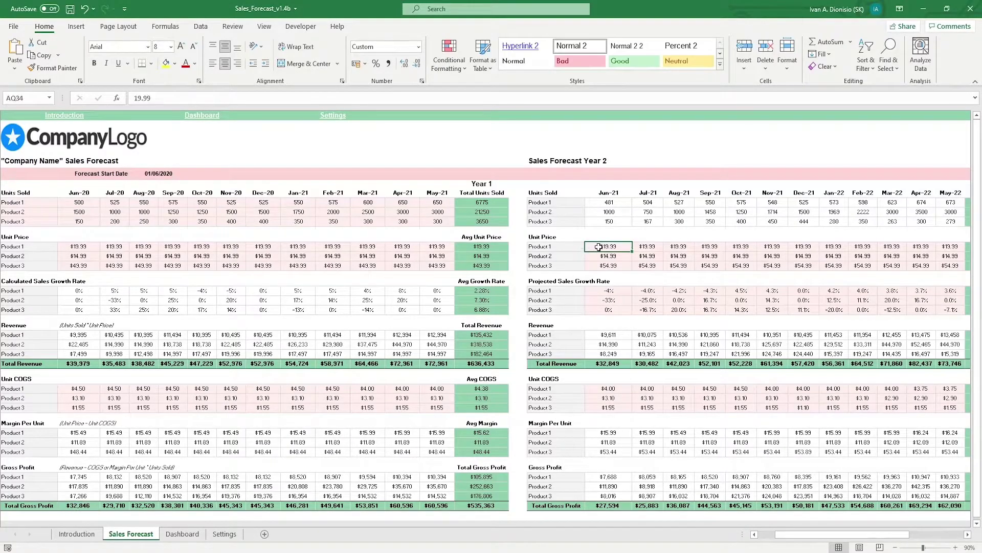
click(599, 292)
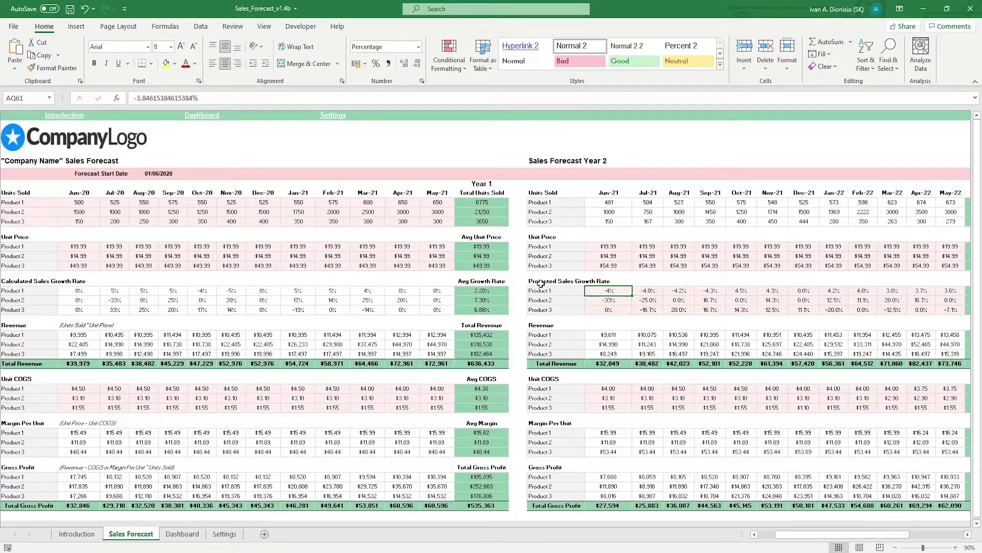
click(591, 387)
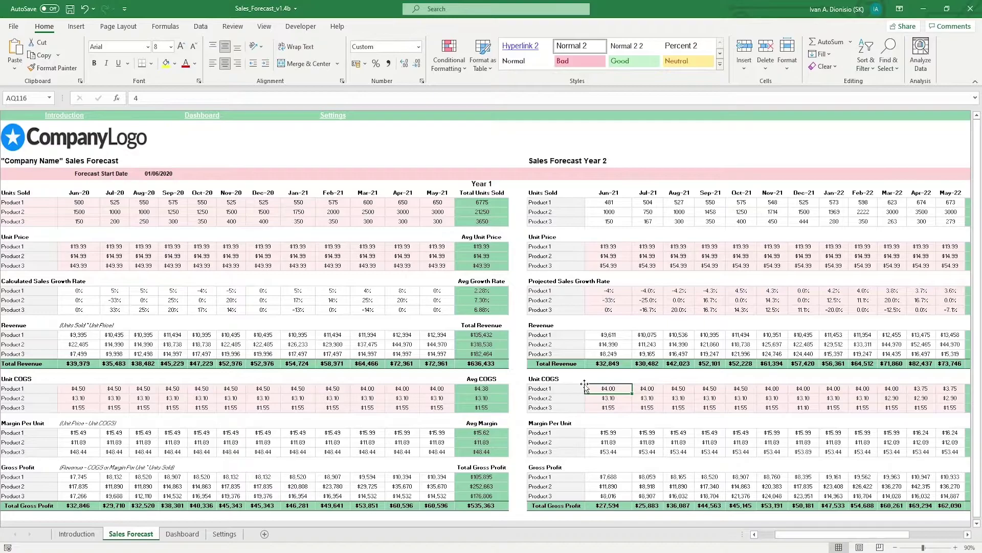
click(610, 202)
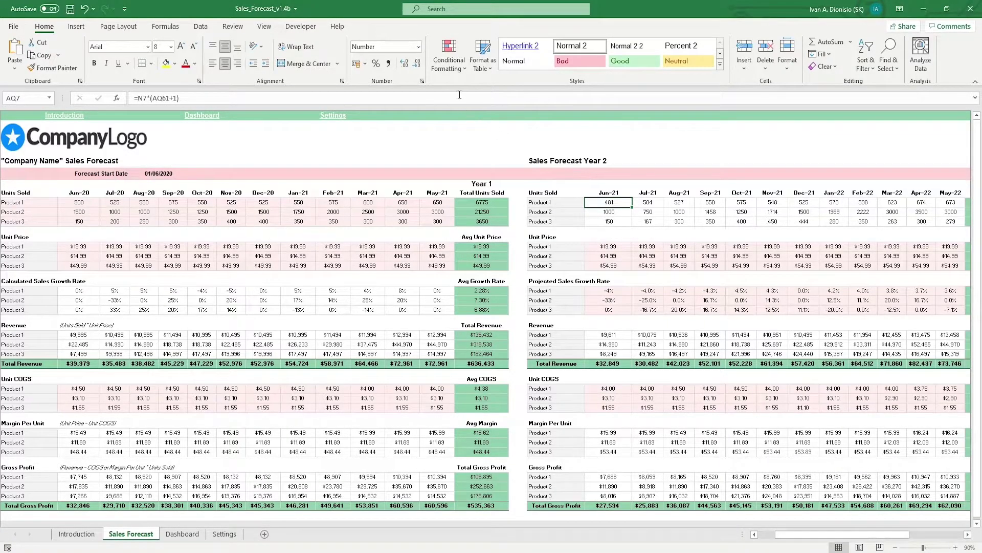
key(F2)
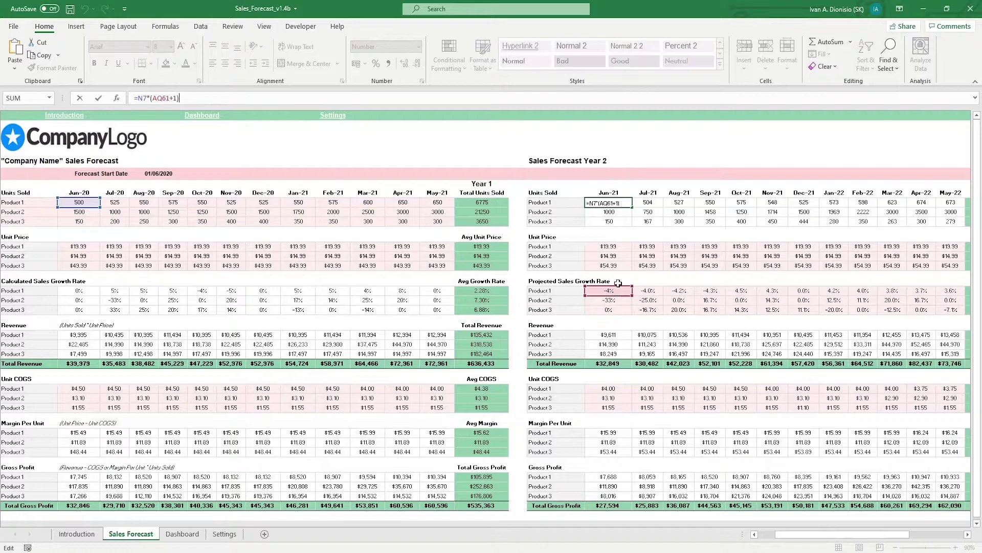
key(Return)
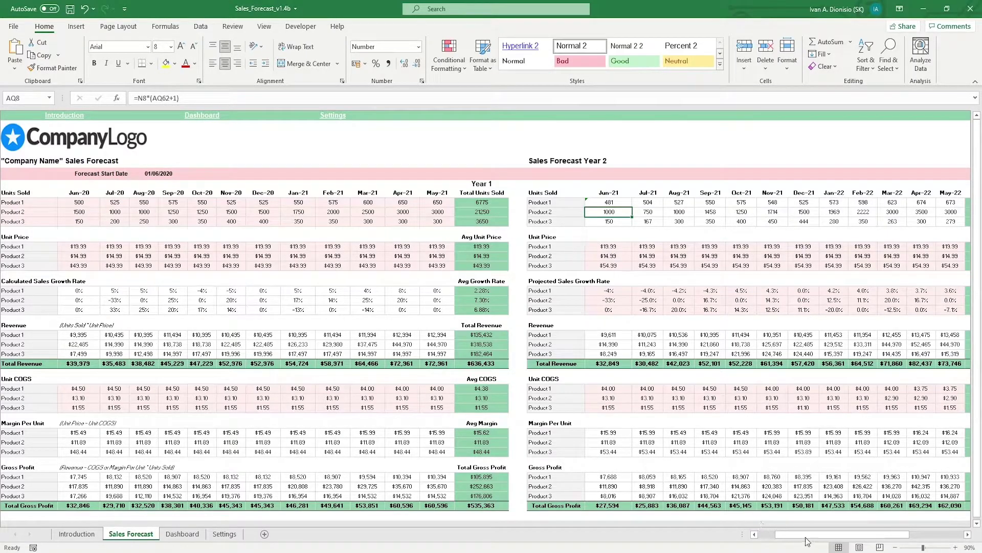
Step: Scroll right to Year-to-Year Comparison and inspect the Yr 2 vs Yr 1 percent-change formulas
drag(806, 535, 864, 534)
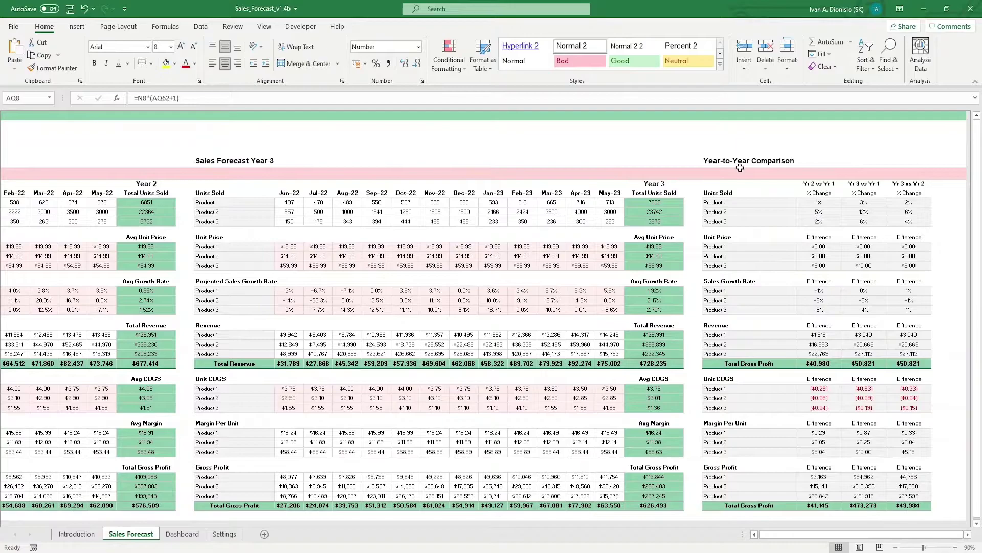
click(731, 161)
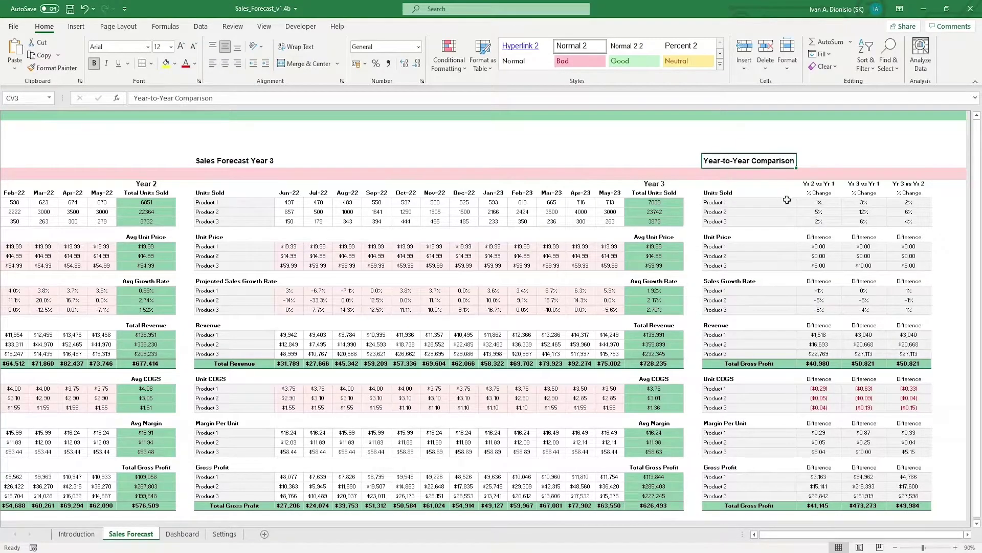
click(821, 203)
click(828, 219)
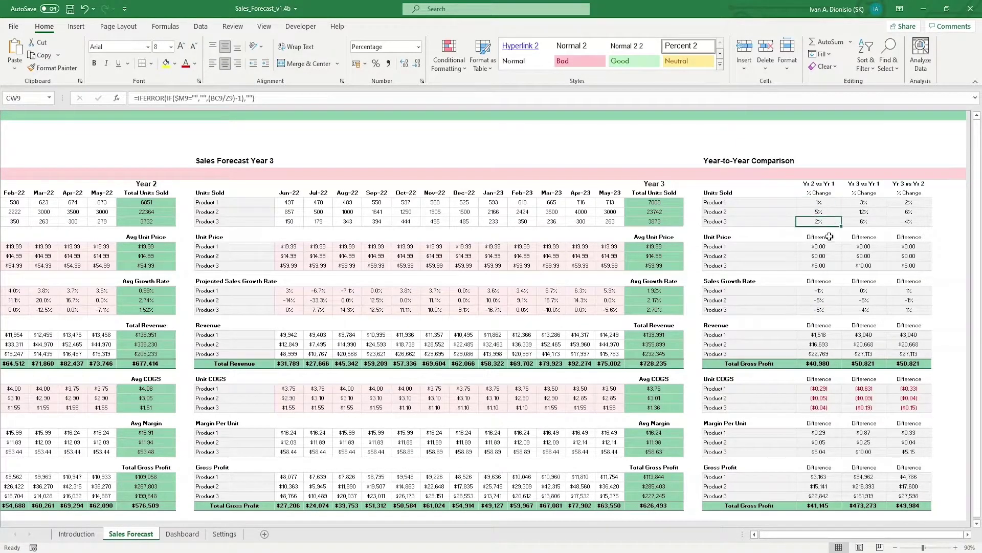
Step: Inspect the revenue and Unit COGS difference formulas, then switch to the Dashboard sheet
click(813, 335)
click(813, 354)
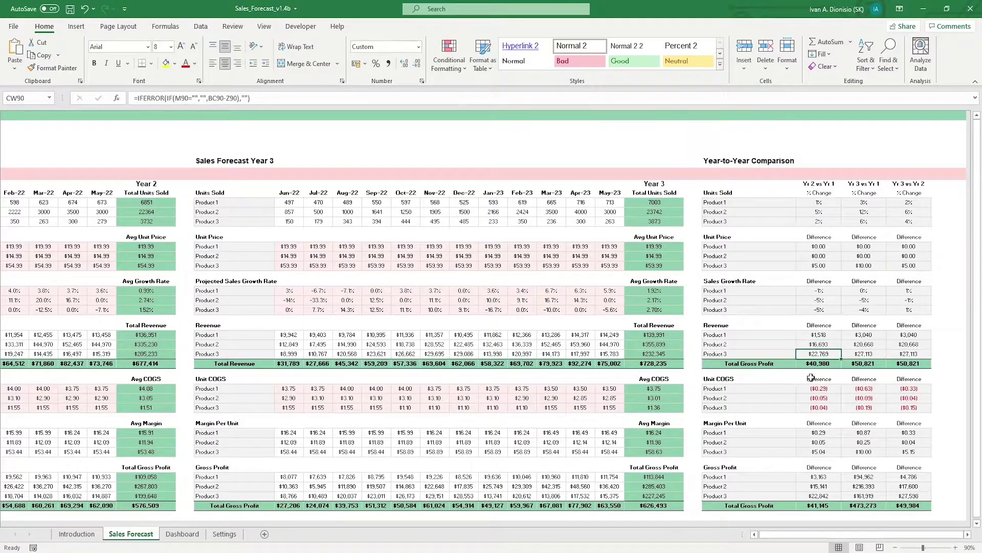
click(813, 388)
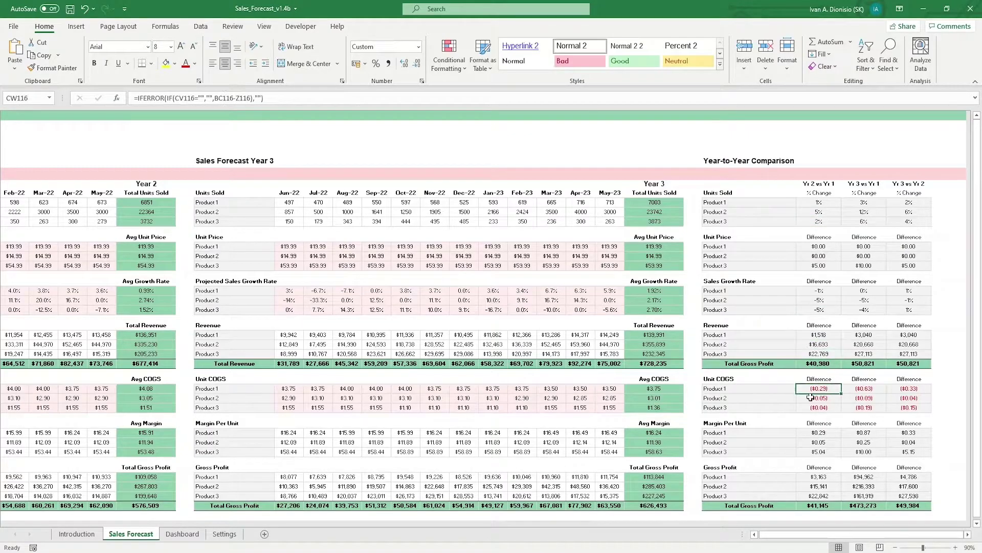
click(182, 534)
Step: Scroll down the Dashboard and select the Year 2: Revenue chart
scroll(245, 408, down, 1)
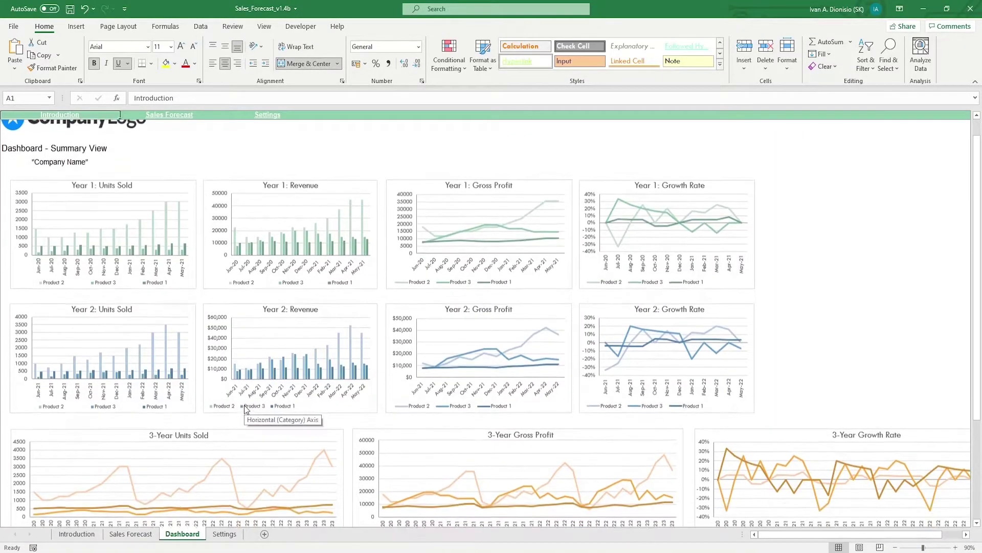
scroll(245, 408, down, 1)
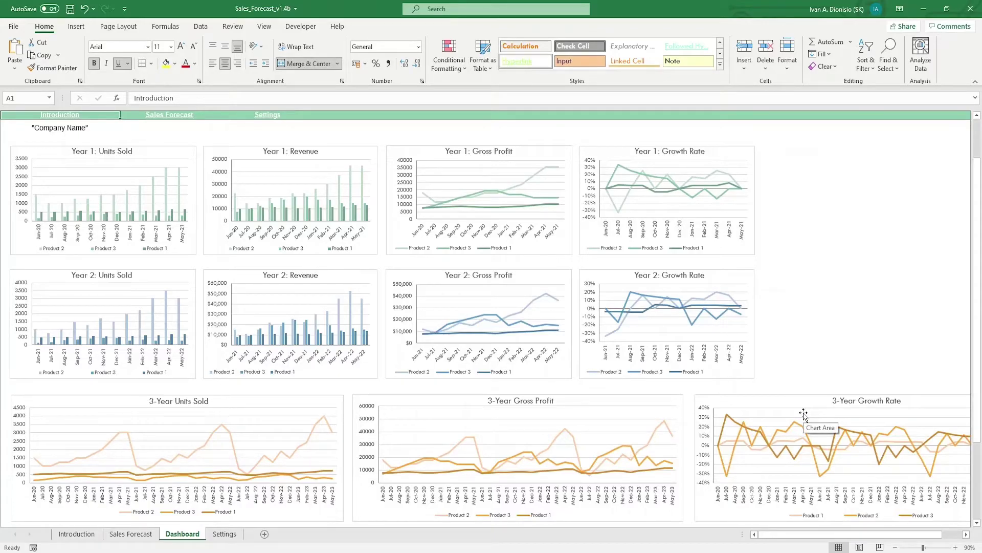
click(368, 283)
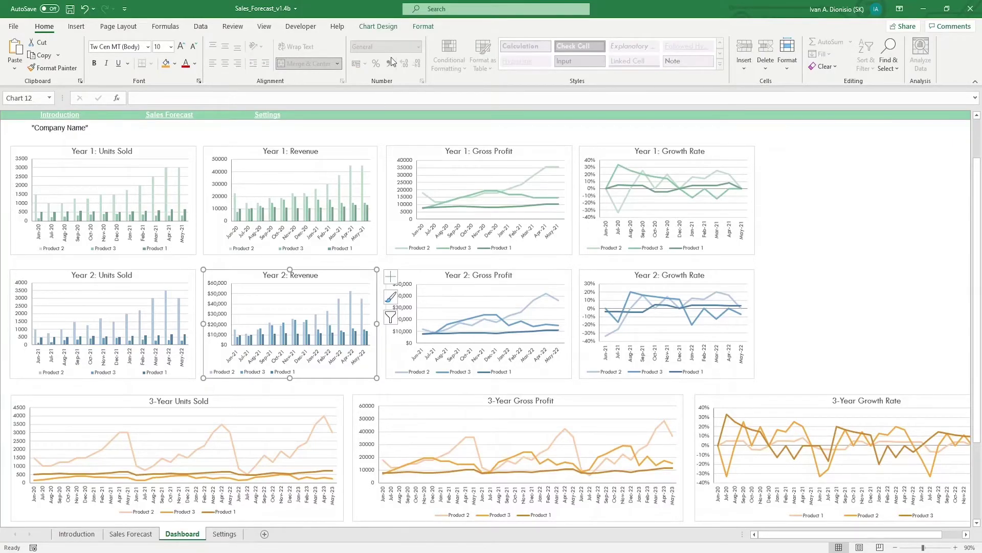
click(391, 28)
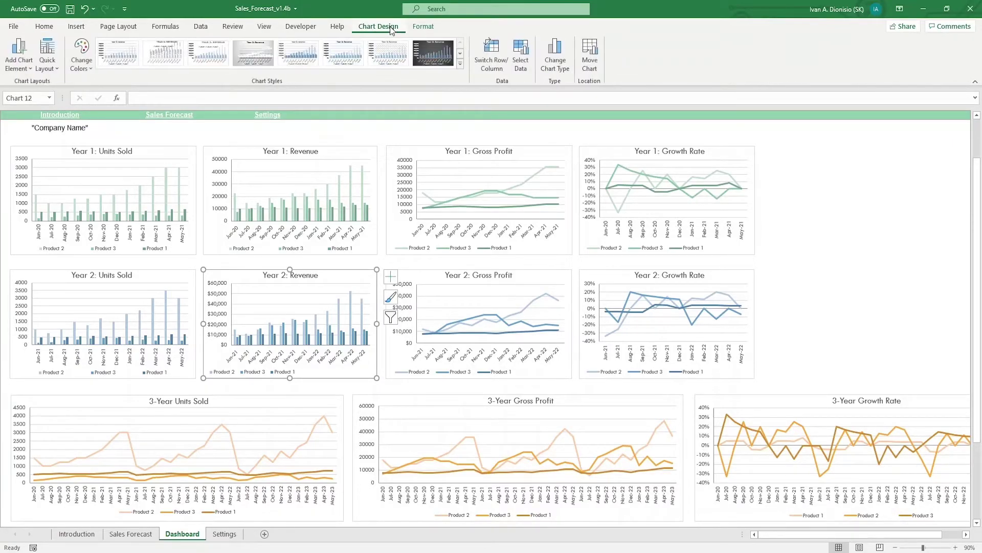
click(548, 67)
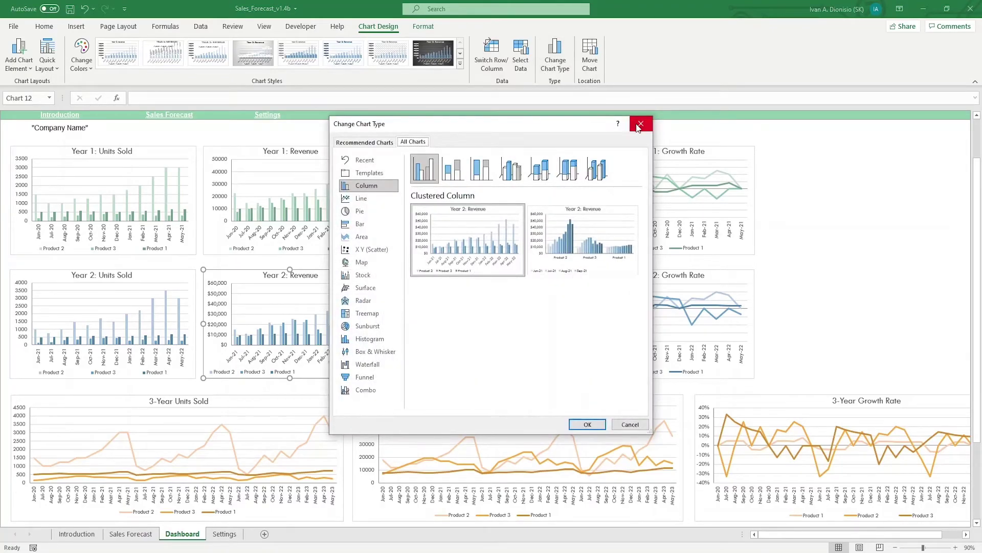
click(640, 124)
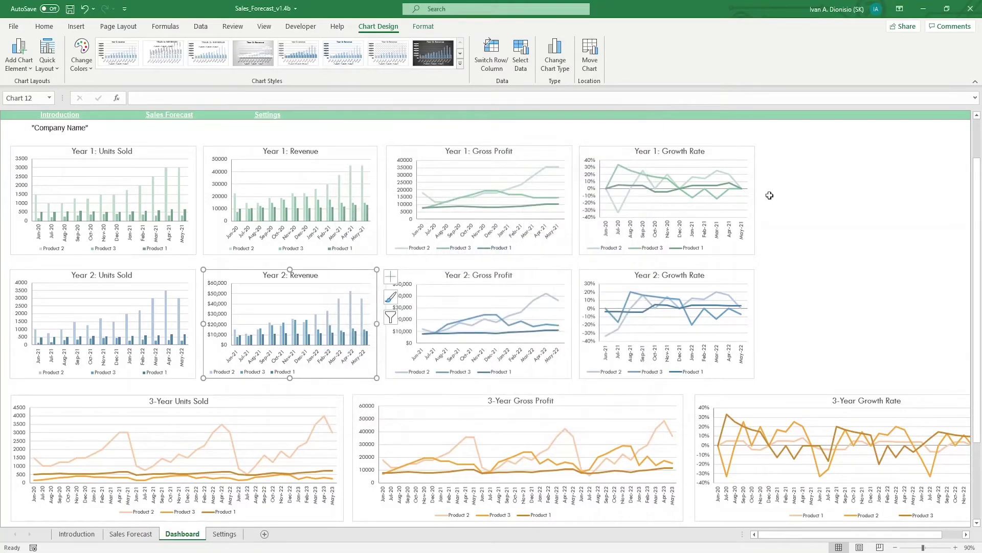